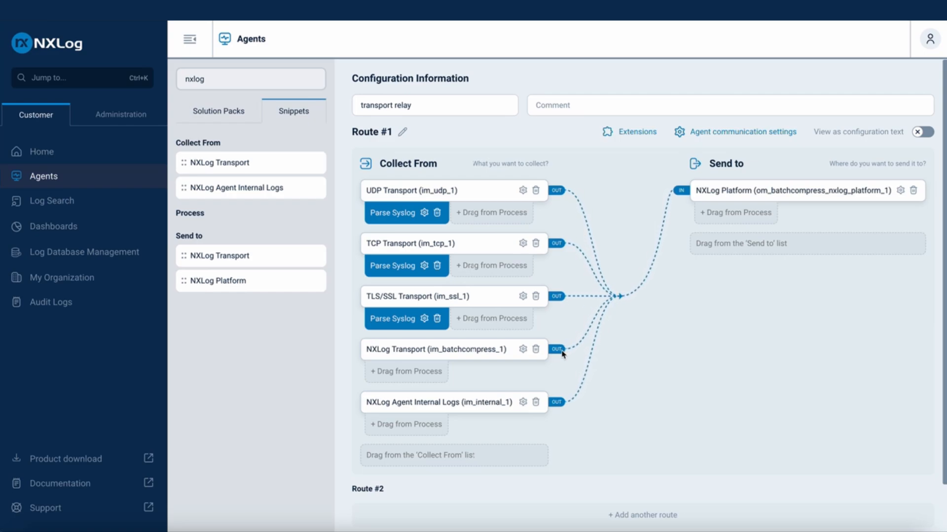
# View the transport relay configuration as text and read through it down to the route definition
pyautogui.click(920, 134)
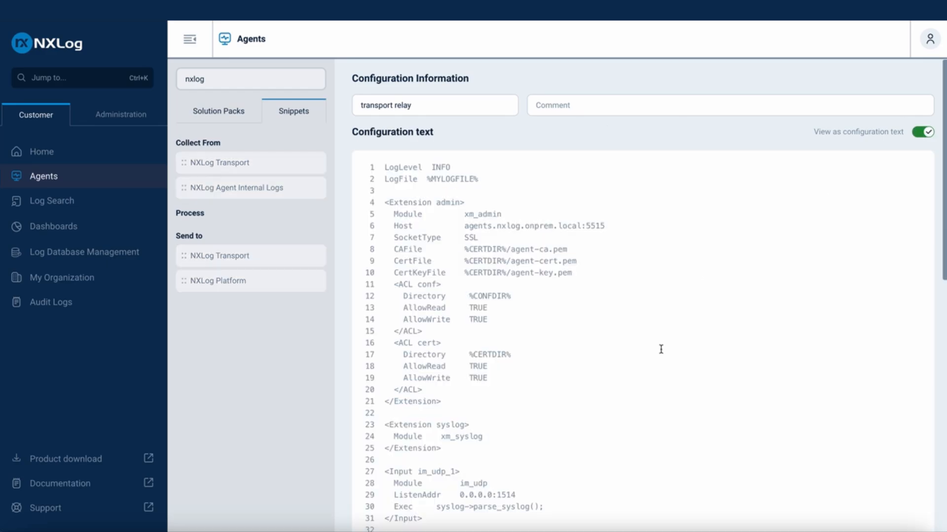
pyautogui.scroll(-1, 661, 349)
pyautogui.scroll(-6, 661, 350)
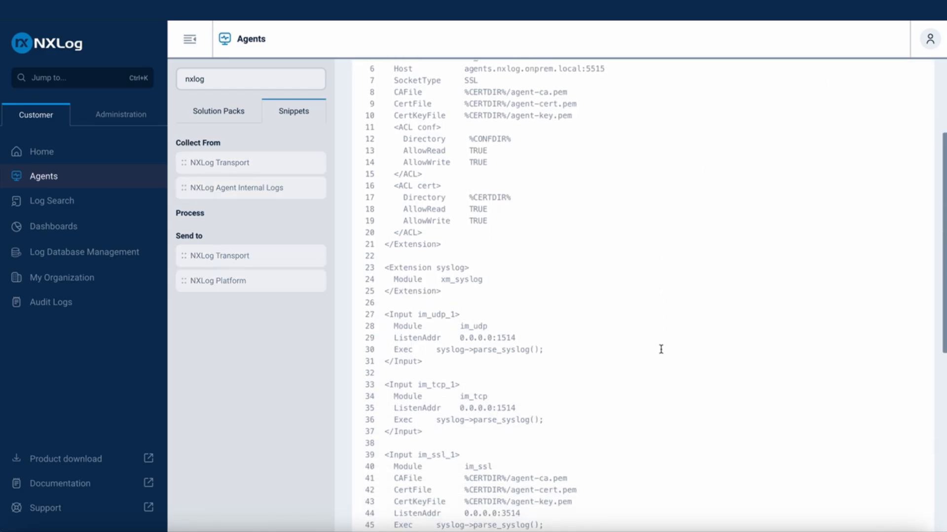
pyautogui.scroll(-4, 661, 349)
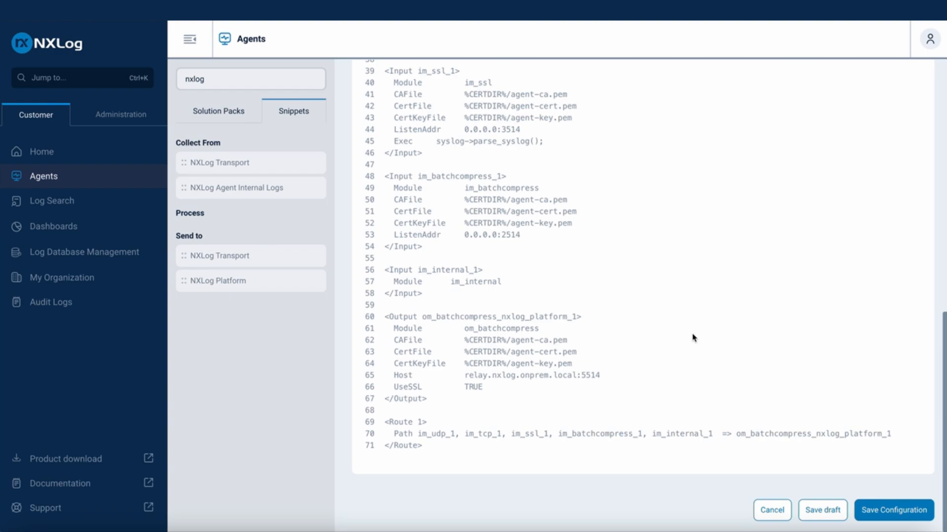
# Create a new agent configuration template and name it "transport relay"
pyautogui.click(50, 179)
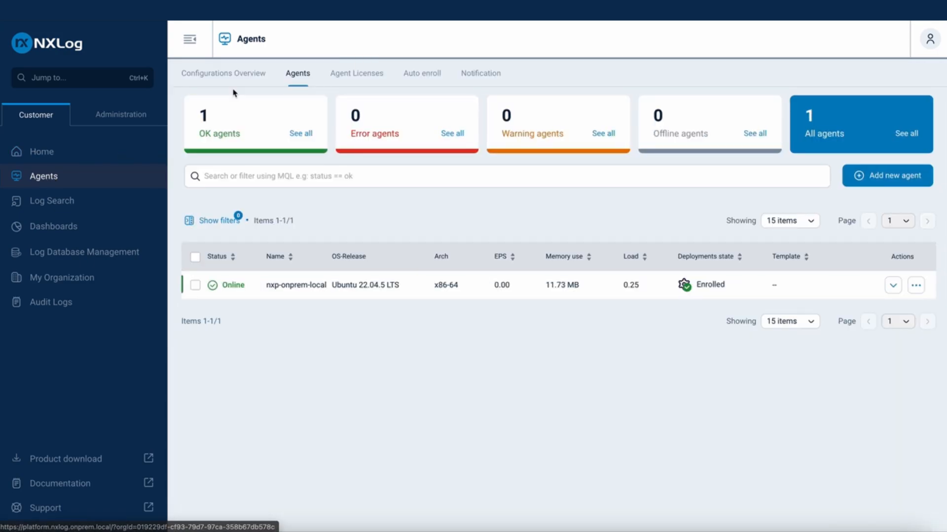
pyautogui.click(238, 77)
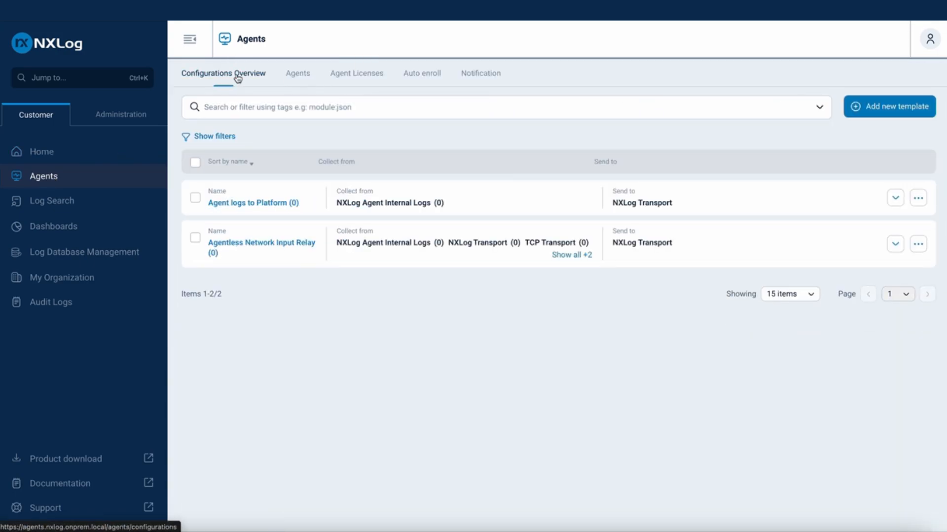
pyautogui.click(868, 107)
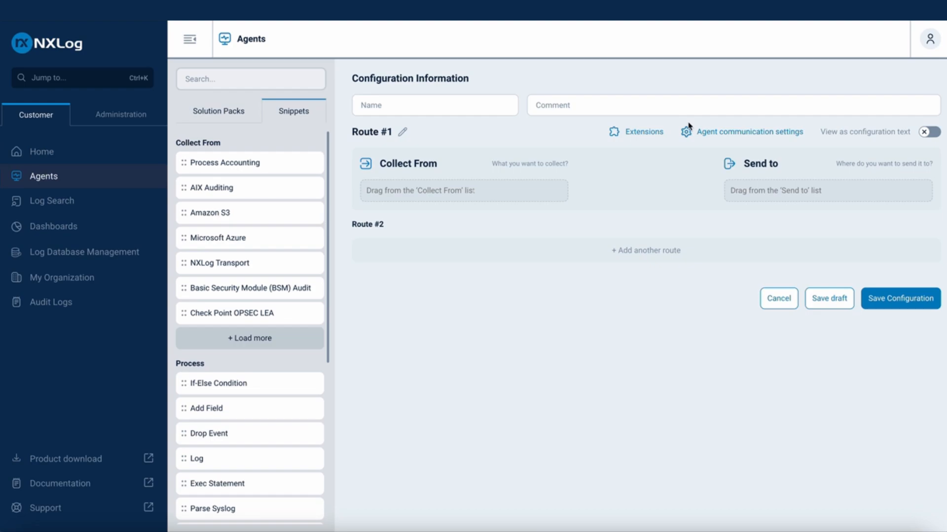
pyautogui.click(486, 106)
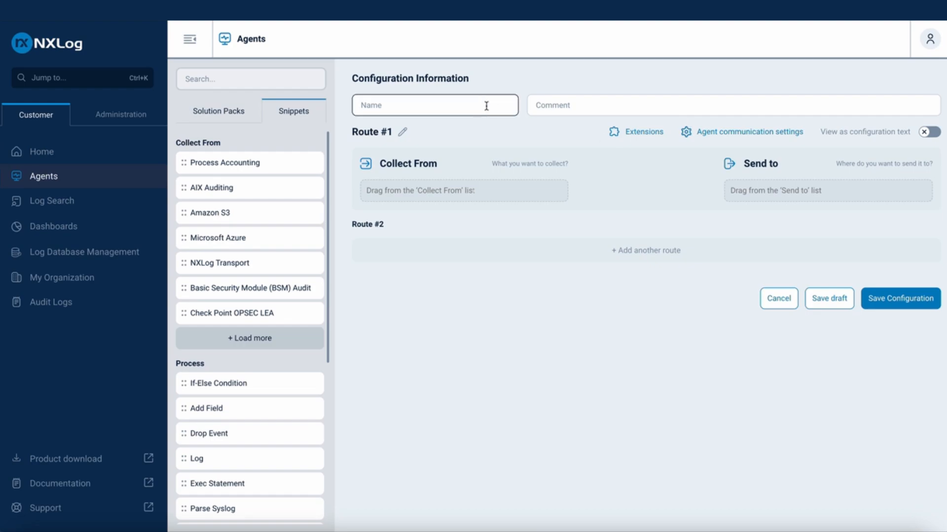
pyautogui.write('transport relay')
# Add the UDP Transport and TCP Transport snippets as collection sources in Route #1
pyautogui.click(275, 80)
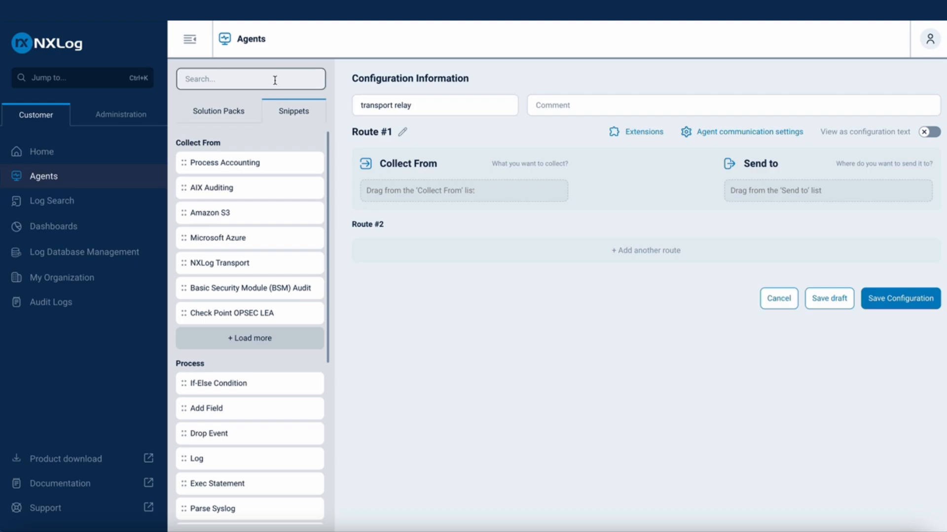
pyautogui.write('udp')
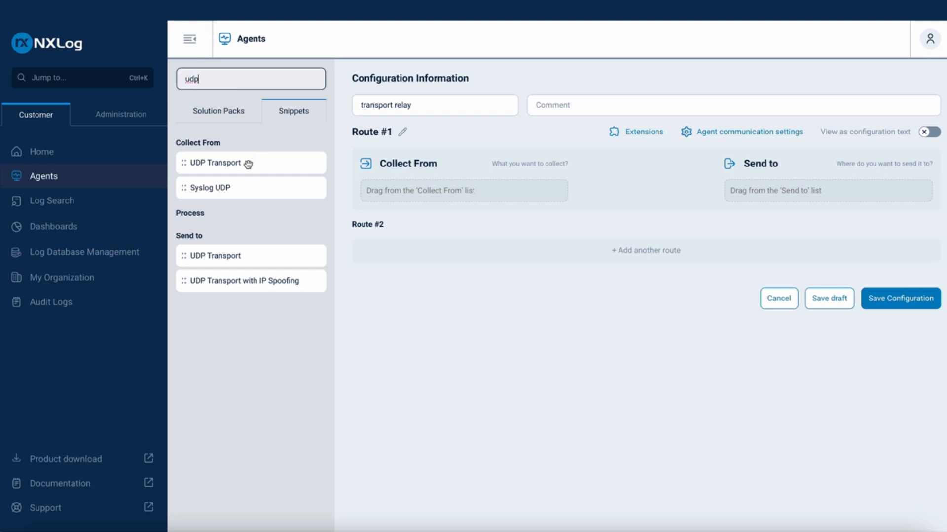
pyautogui.moveTo(248, 164); pyautogui.dragTo(407, 197)
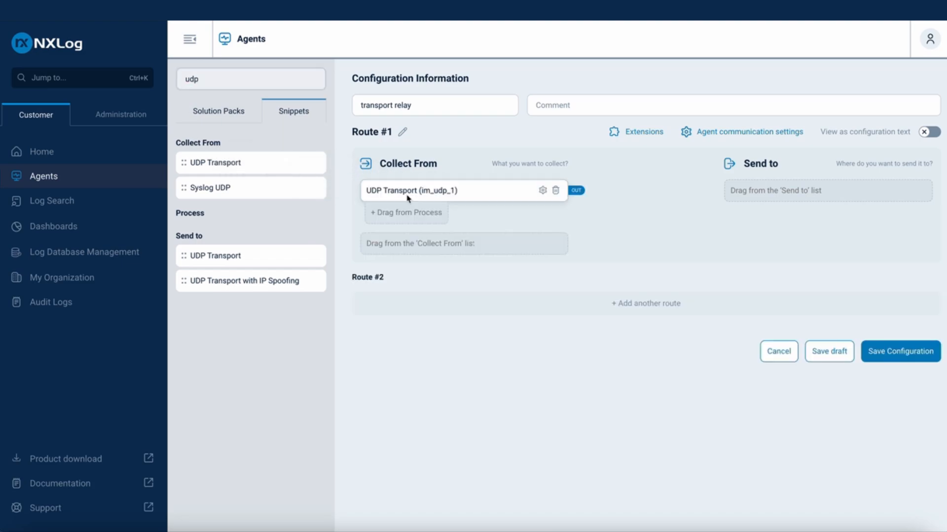
pyautogui.moveTo(236, 78); pyautogui.dragTo(158, 78)
pyautogui.write('tcp')
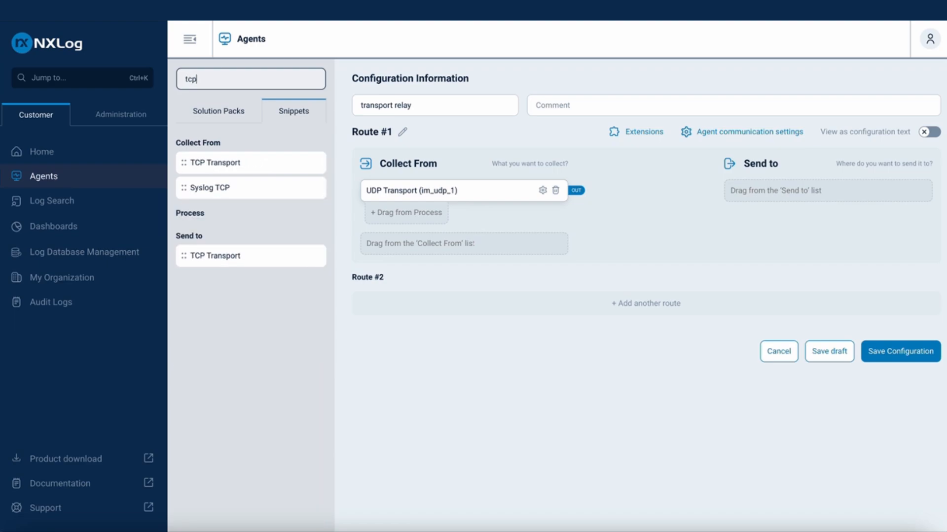
pyautogui.moveTo(232, 162); pyautogui.dragTo(403, 253)
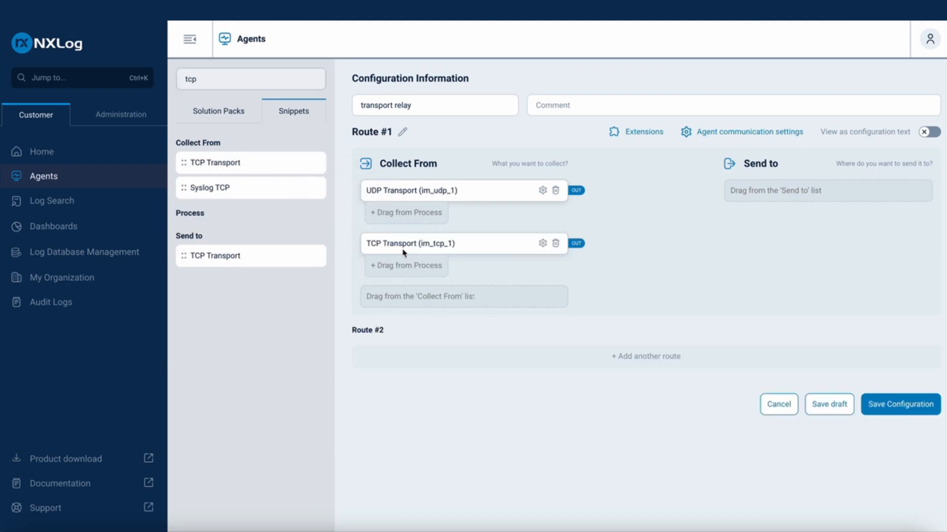
# Find the TLS/SSL Transport snippet and add it as a collection source below TCP Transport
pyautogui.doubleClick(197, 78)
pyautogui.write('s')
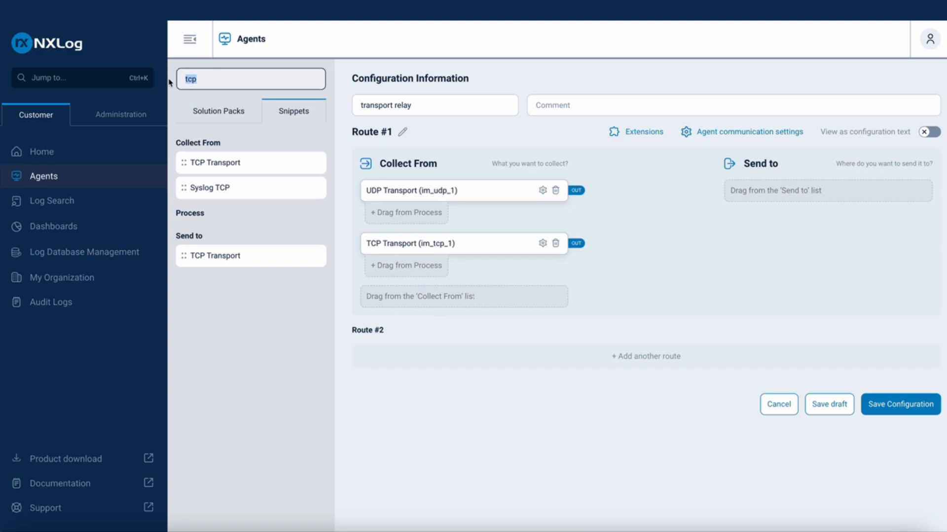
pyautogui.write('sl')
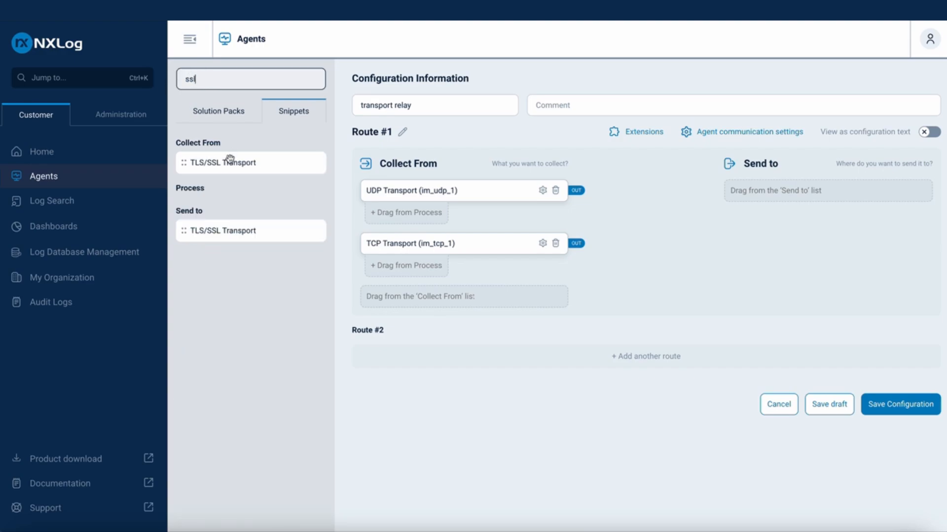
pyautogui.moveTo(229, 162); pyautogui.dragTo(428, 306)
# Add the NXLog Transport and NXLog Agent Internal Logs snippets as collection sources in Route #1
pyautogui.moveTo(244, 80); pyautogui.dragTo(182, 82)
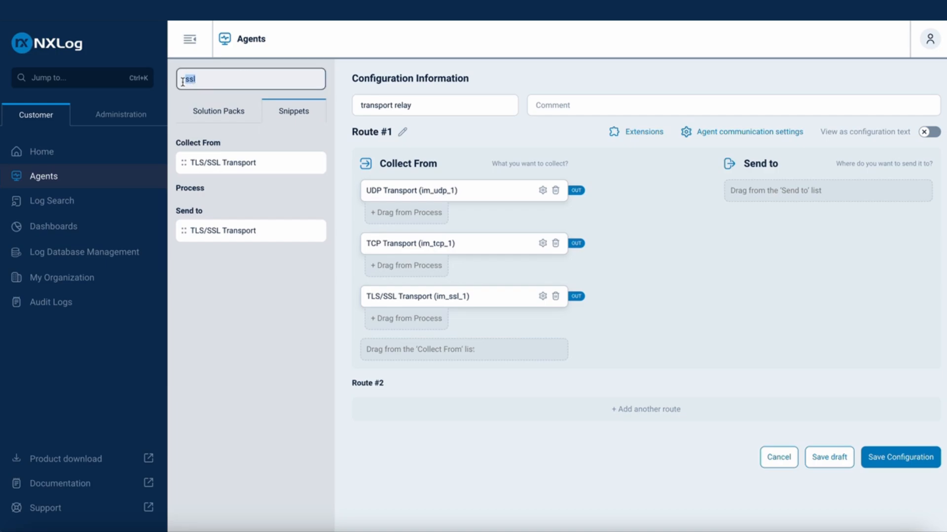
pyautogui.write('nxlog')
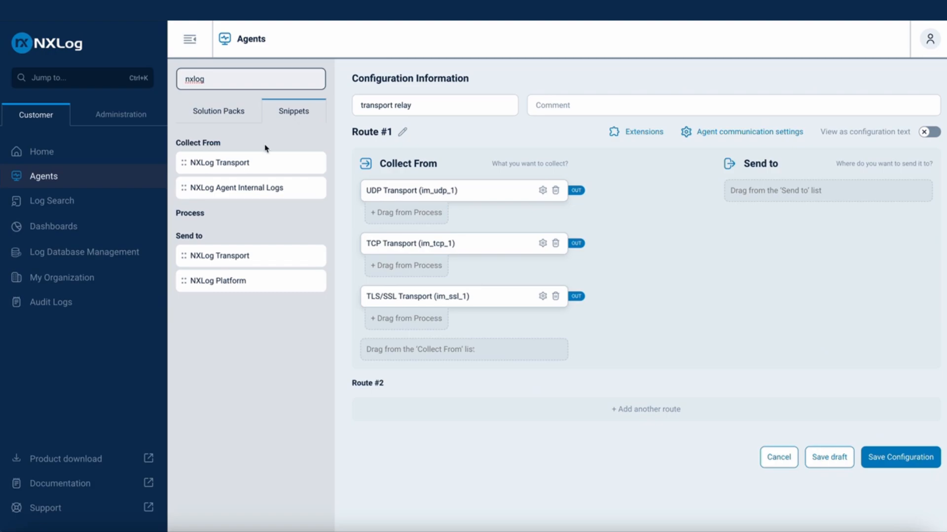
pyautogui.click(239, 162)
pyautogui.moveTo(239, 163); pyautogui.dragTo(409, 359)
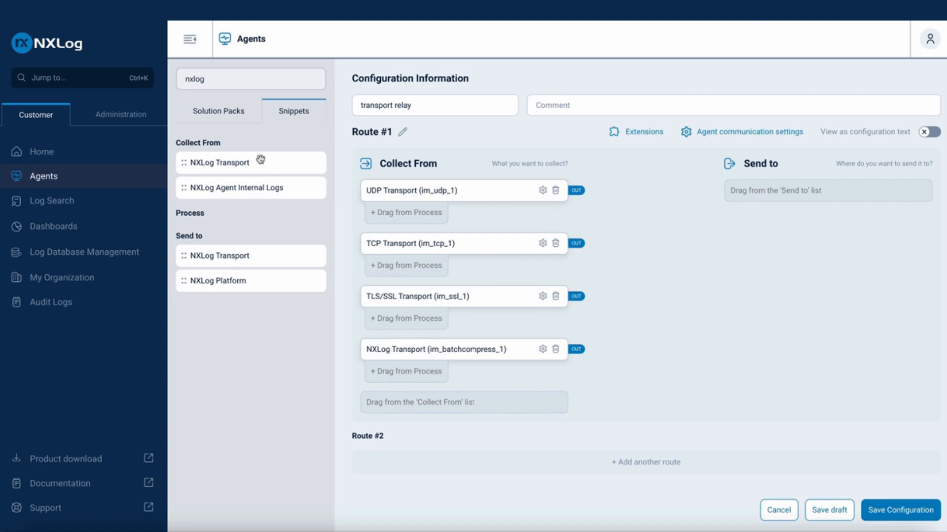
pyautogui.moveTo(275, 187); pyautogui.dragTo(423, 409)
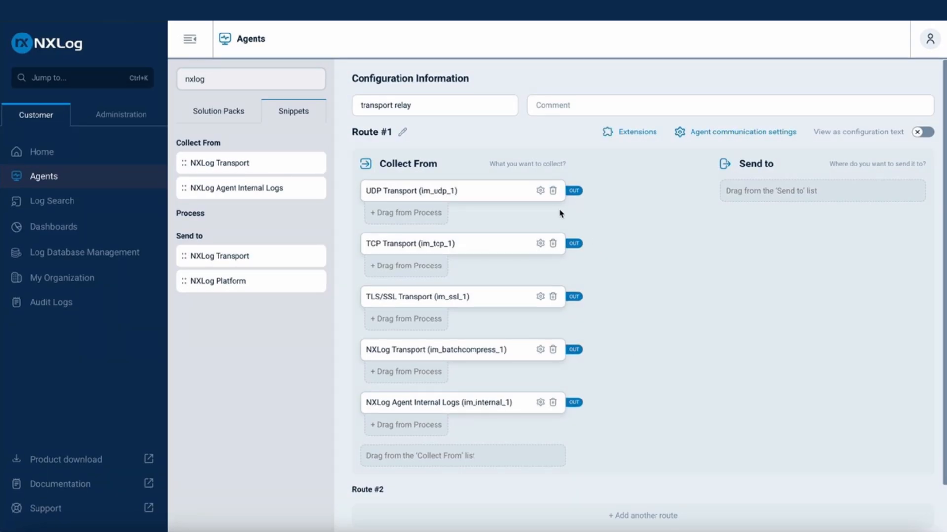
# Check the listen ports of the UDP Transport and TCP Transport sources and save both with 0.0.0.0:1514
pyautogui.click(540, 191)
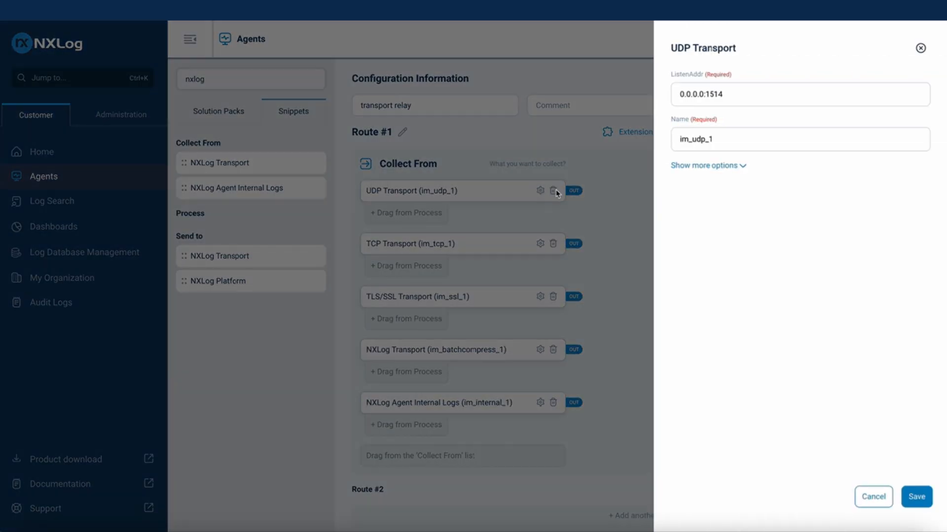
pyautogui.doubleClick(714, 94)
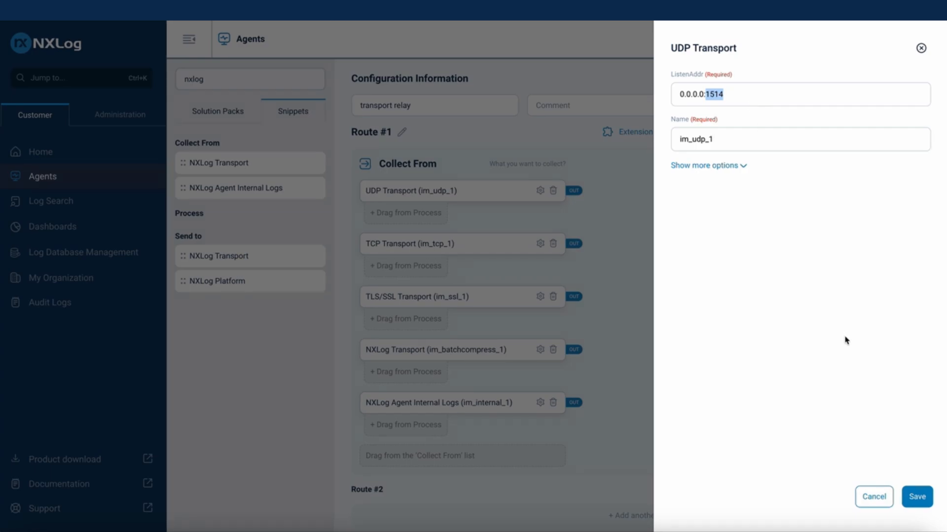
pyautogui.click(917, 497)
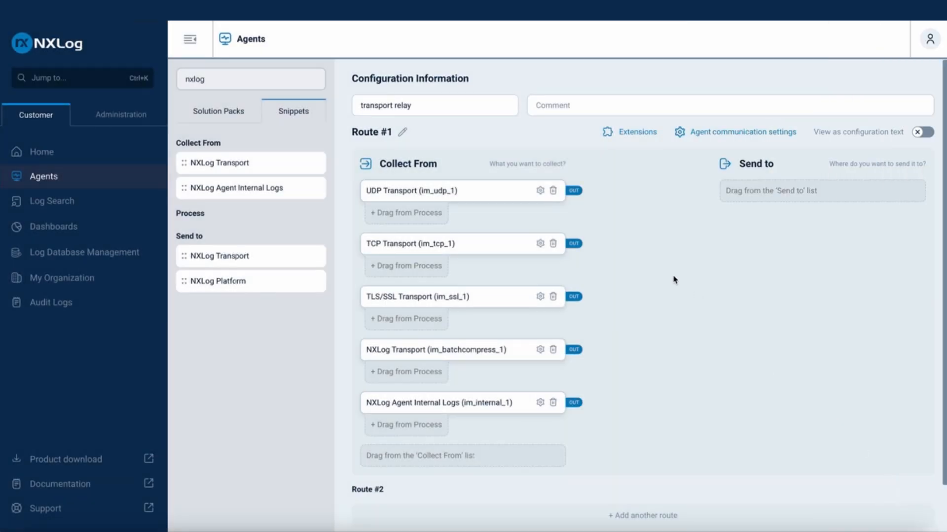
pyautogui.click(540, 244)
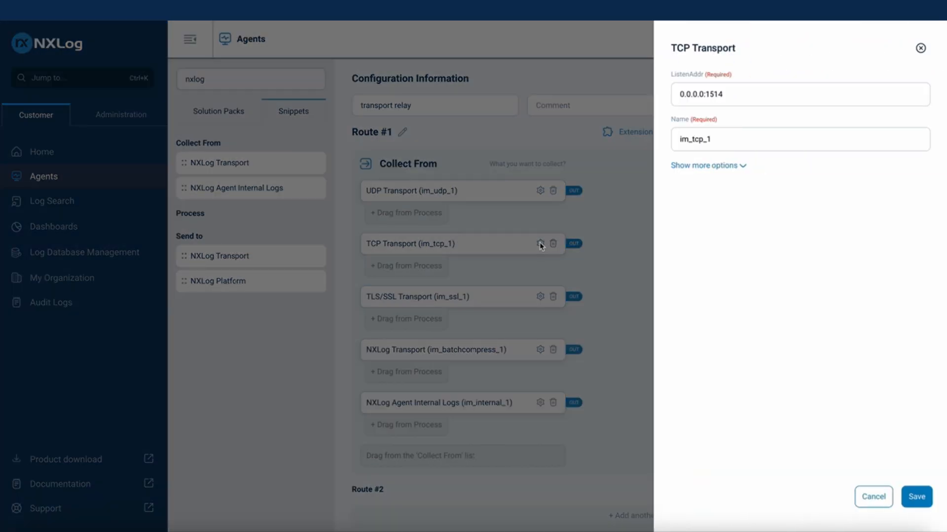
pyautogui.doubleClick(708, 94)
pyautogui.click(916, 499)
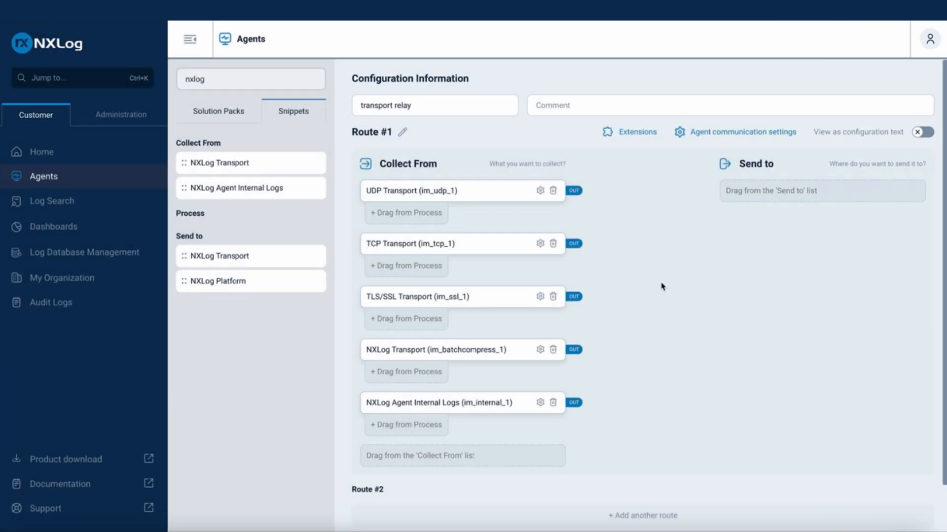
# Set the TLS/SSL Transport source's ListenAddr to 0.0.0.0:3514
pyautogui.click(540, 296)
pyautogui.click(705, 94)
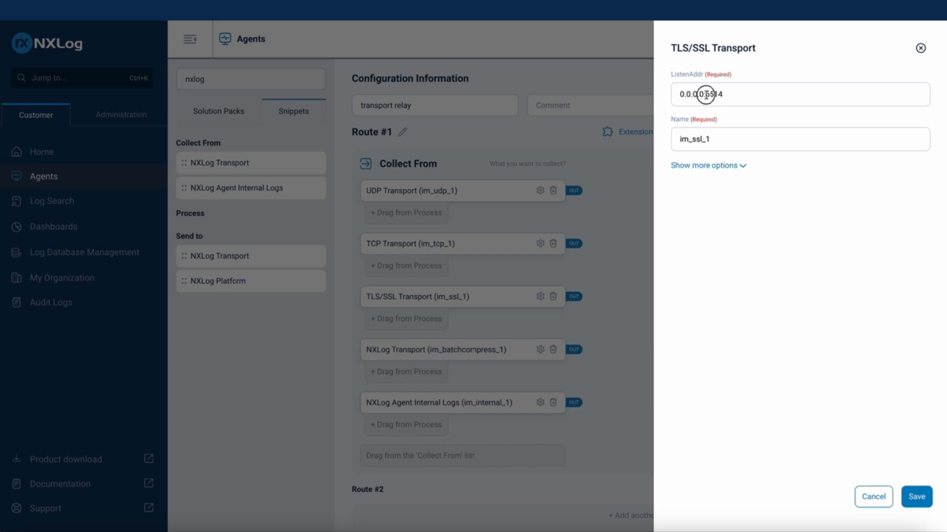
pyautogui.press('Delete')
pyautogui.write('3')
# Show the additional TLS/SSL Transport options and set CAFile to %CERTDIR%/agent-ca.pem
pyautogui.click(740, 170)
pyautogui.scroll(-4, 797, 296)
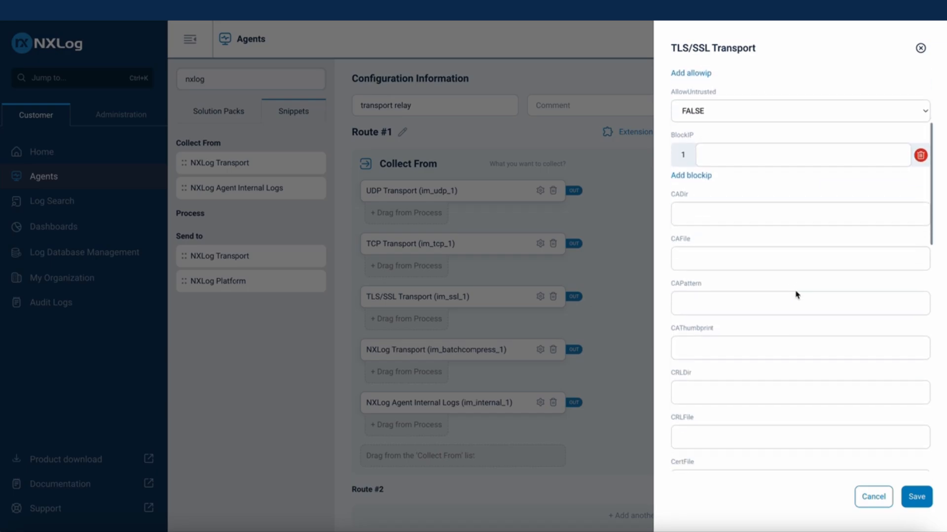
pyautogui.scroll(-1, 791, 276)
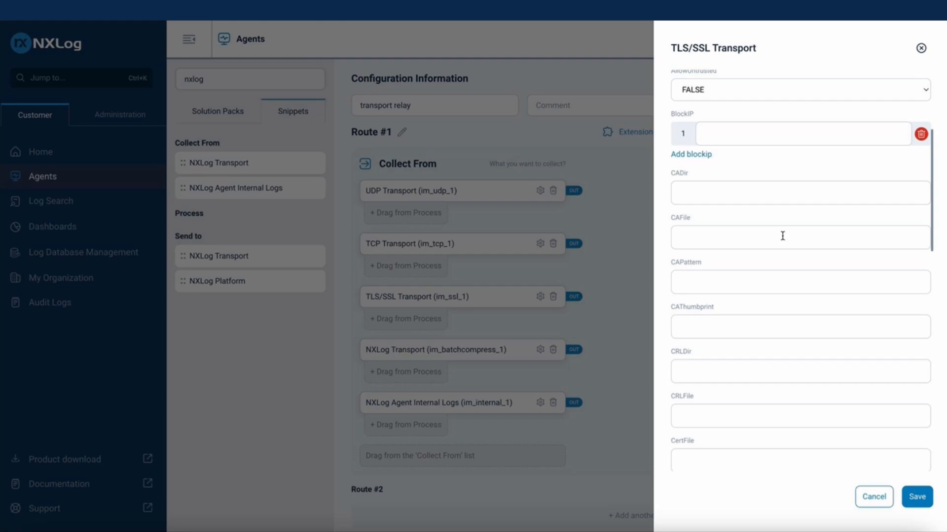
pyautogui.click(782, 236)
pyautogui.click(779, 267)
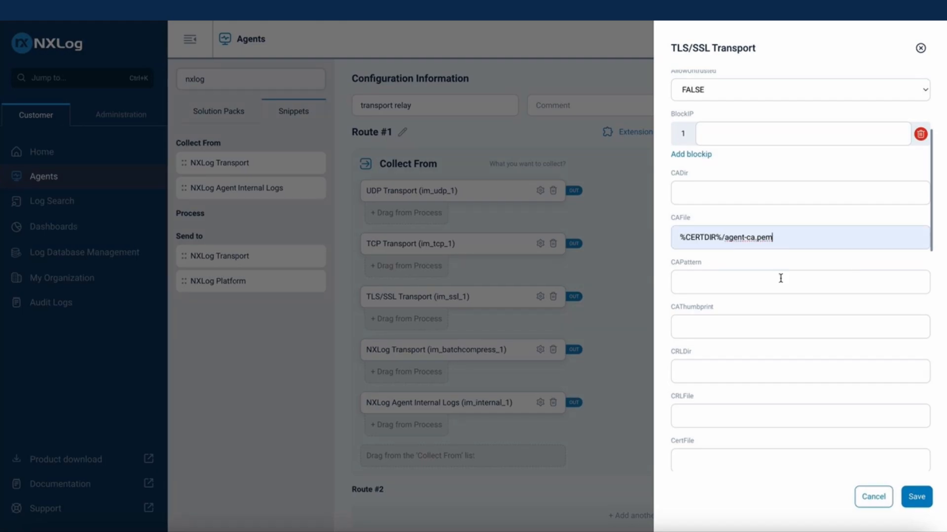
# Set the TLS/SSL Transport source's CertFile to %CERTDIR%/agent-cert.pem and CertKeyFile to %CERTDIR%/agent-key.pem, and leave its settings
pyautogui.scroll(-3, 780, 281)
pyautogui.scroll(-2, 780, 280)
pyautogui.scroll(-2, 767, 304)
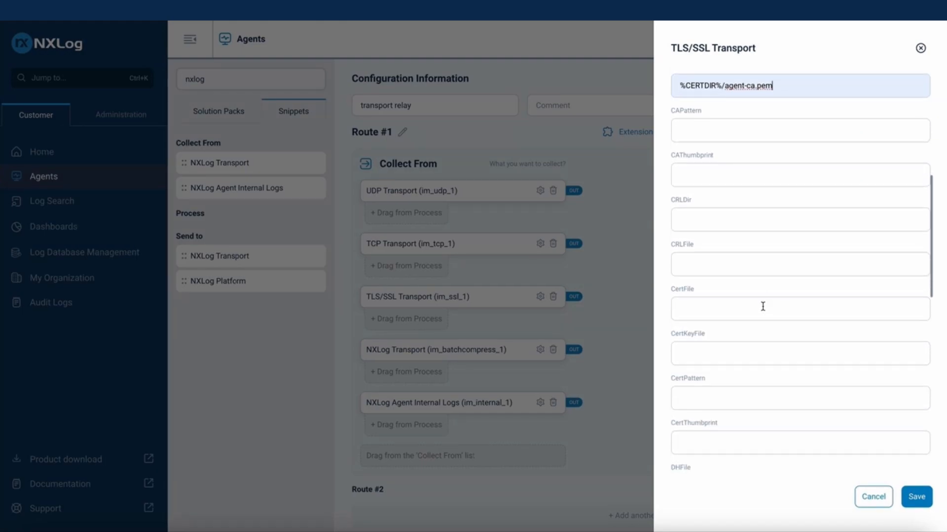
pyautogui.click(764, 308)
pyautogui.click(765, 327)
pyautogui.click(758, 353)
pyautogui.click(766, 381)
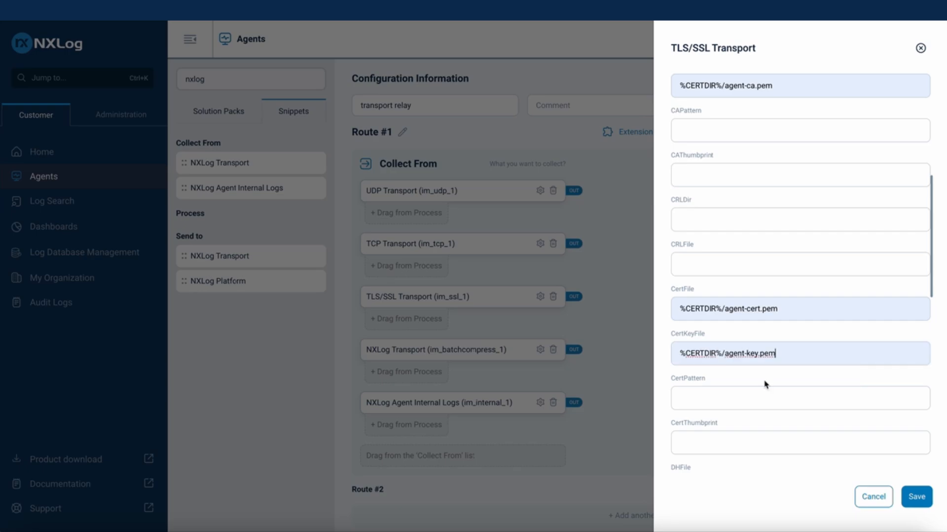
pyautogui.scroll(-5, 789, 391)
pyautogui.scroll(-8, 789, 391)
pyautogui.click(873, 497)
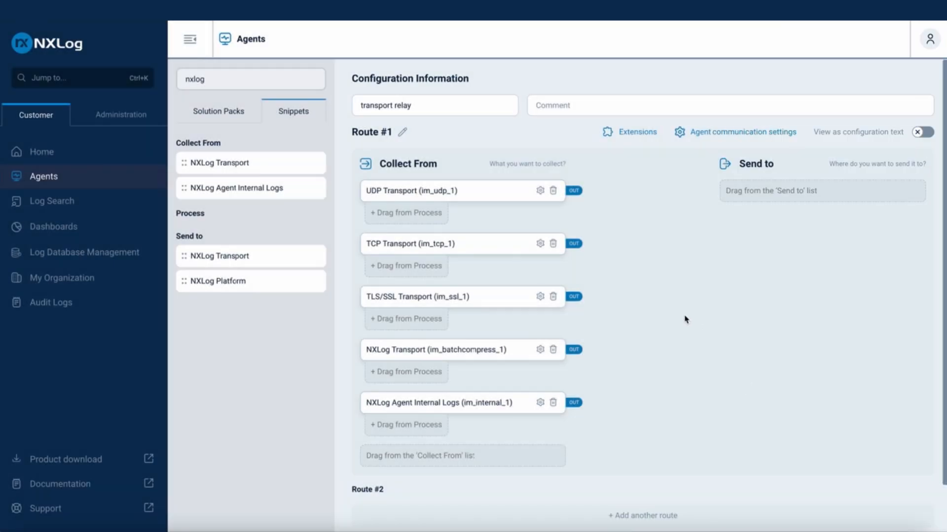
# Show the additional options of the NXLog Transport source and set CAFile to %CERTDIR%/agent-ca.pem
pyautogui.click(541, 350)
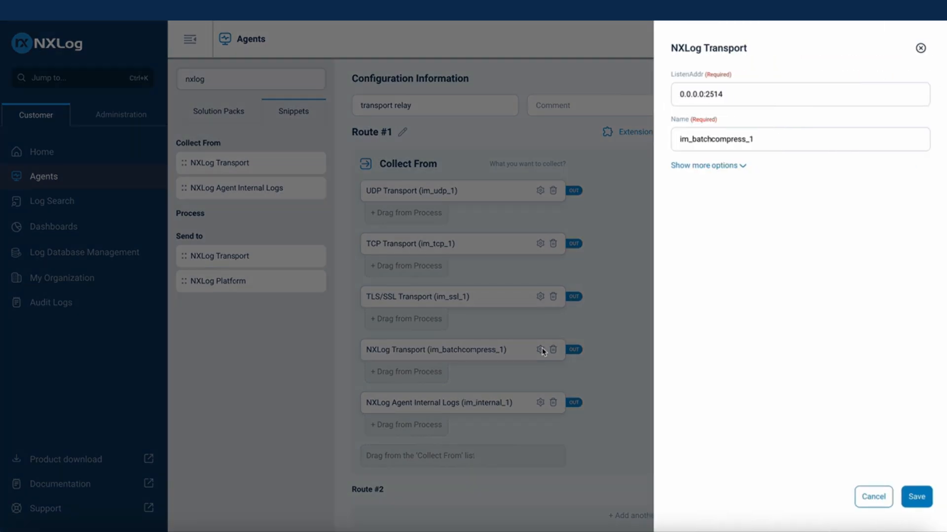
pyautogui.click(739, 168)
pyautogui.scroll(-1, 756, 283)
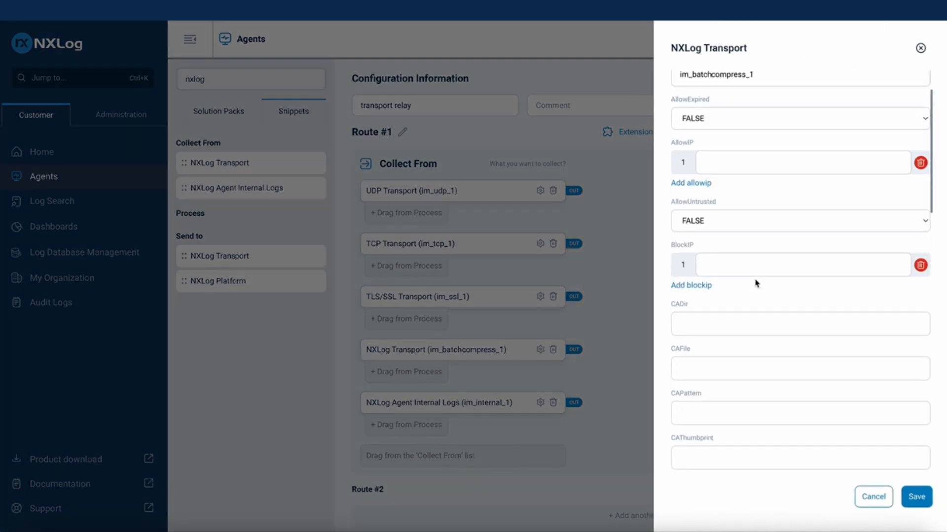
pyautogui.scroll(-2, 756, 284)
pyautogui.click(750, 245)
pyautogui.click(762, 274)
# Set the NXLog Transport source's CertFile to %CERTDIR%/agent-cert.pem and CertKeyFile to %CERTDIR%/agent-key.pem, and save its settings
pyautogui.scroll(-1, 760, 276)
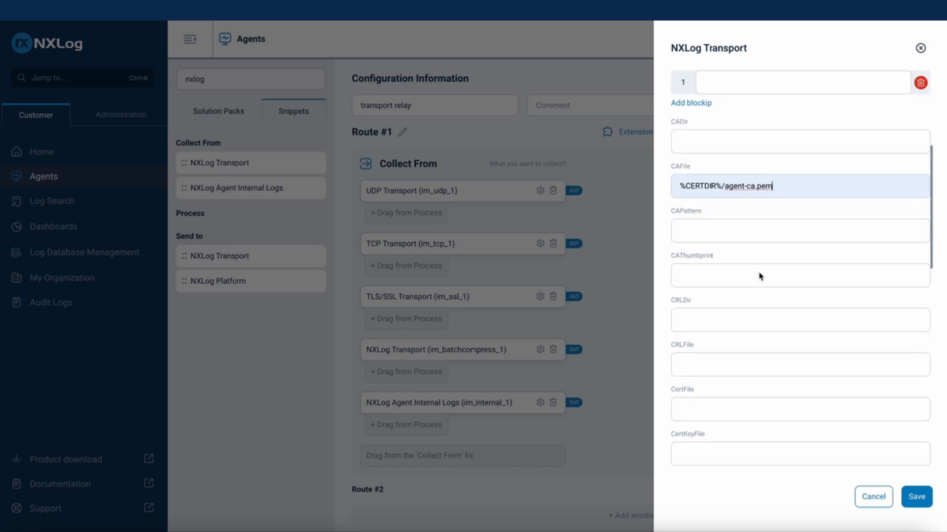
pyautogui.scroll(-2, 760, 277)
pyautogui.click(746, 328)
pyautogui.click(746, 358)
pyautogui.scroll(-10, 746, 360)
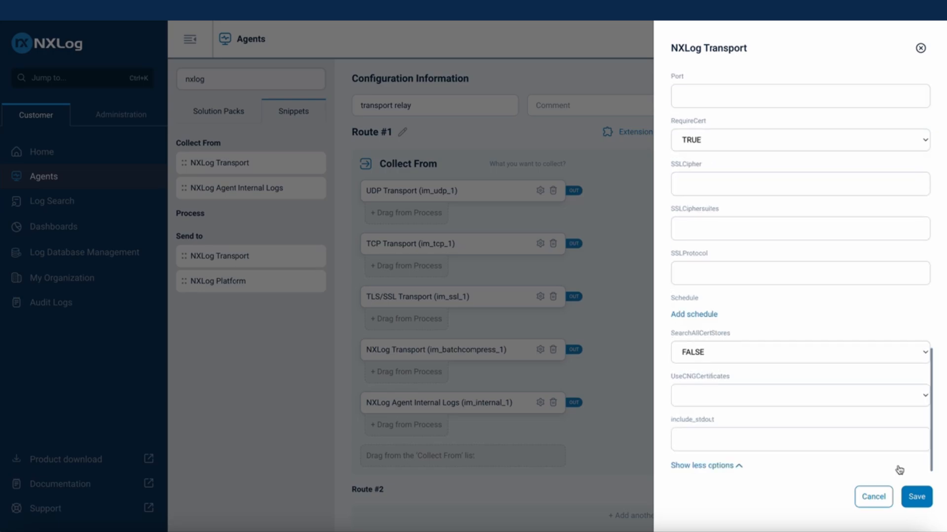
pyautogui.click(916, 497)
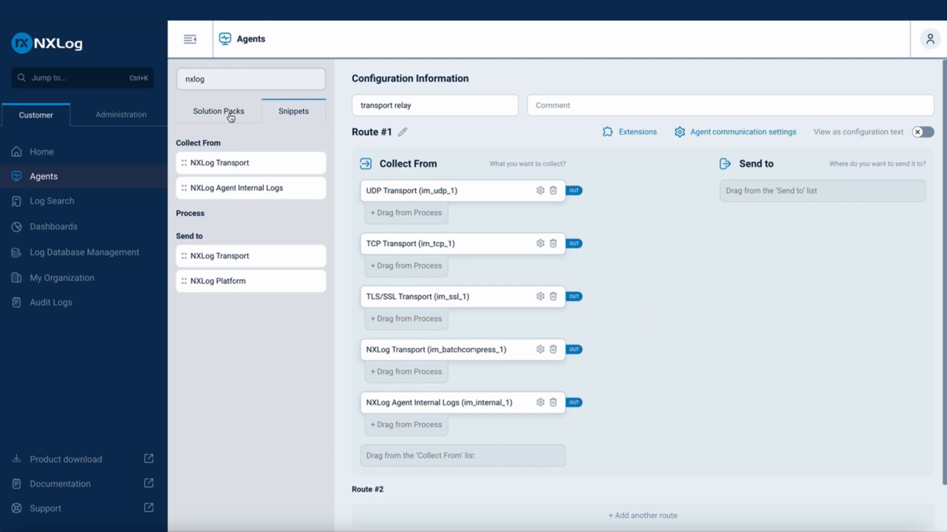
# Find the parse snippets and add Parse Syslog processing to the UDP, TCP and TLS/SSL Transport sources
pyautogui.moveTo(229, 81); pyautogui.dragTo(167, 81)
pyautogui.write('parse')
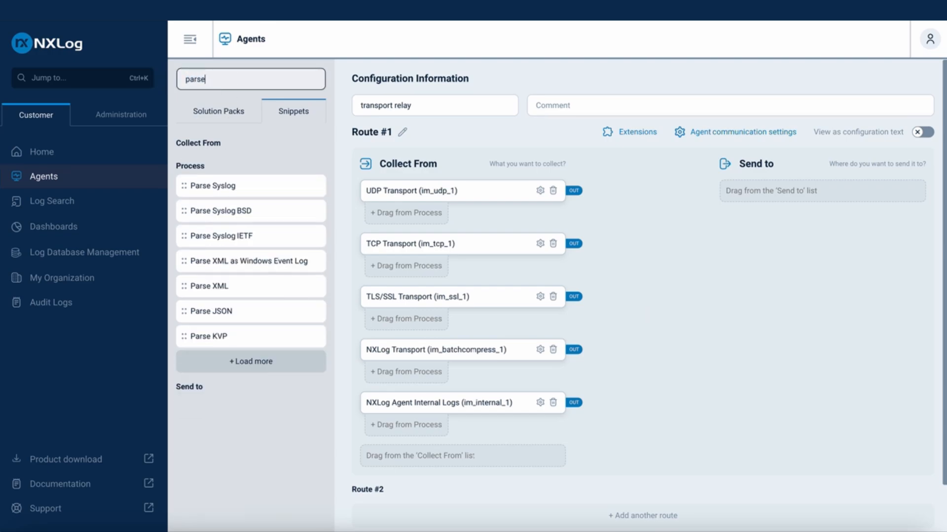
pyautogui.moveTo(229, 185); pyautogui.dragTo(402, 225)
pyautogui.moveTo(224, 186); pyautogui.dragTo(390, 270)
pyautogui.moveTo(236, 188); pyautogui.dragTo(414, 323)
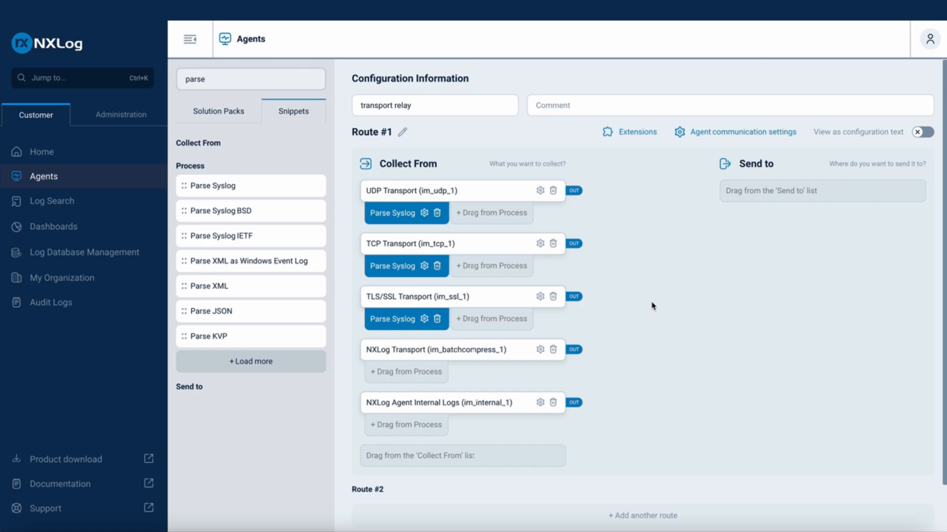
# Find the NXLog snippets and add NXLog Platform as the destination of Route #1
pyautogui.moveTo(241, 76); pyautogui.dragTo(187, 79)
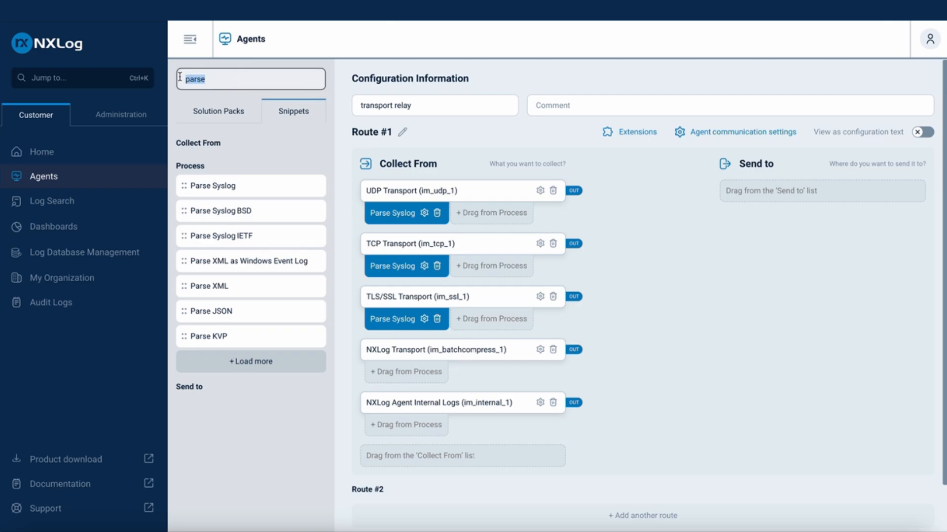
pyautogui.write('nxlog')
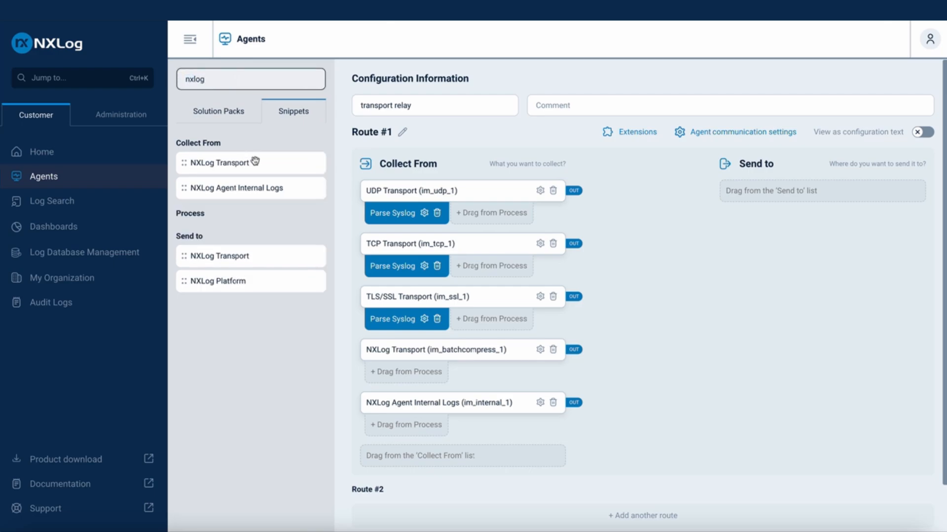
pyautogui.moveTo(247, 285); pyautogui.dragTo(781, 194)
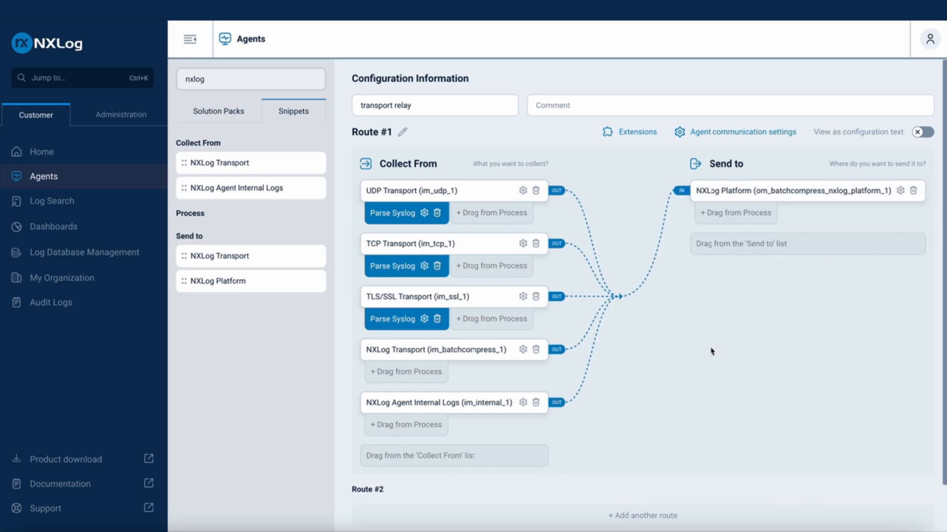
# Set the NXLog Platform destination's CAFile to %CERTDIR%/agent-ca.pem, CertFile to %CERTDIR%/agent-cert.pem and CertKeyFile to %CERTDIR%/agent-key.pem
pyautogui.click(900, 191)
pyautogui.scroll(-2, 812, 262)
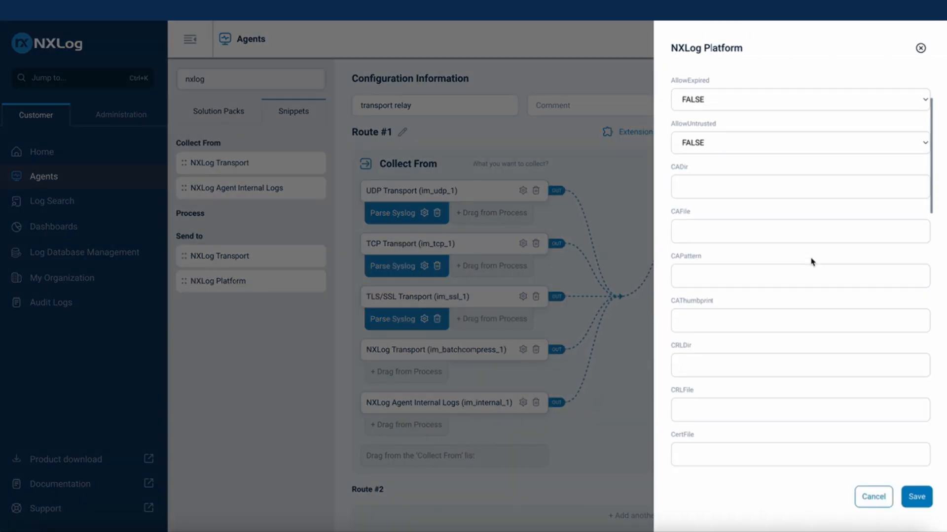
pyautogui.click(785, 232)
pyautogui.click(786, 266)
pyautogui.scroll(-4, 786, 267)
pyautogui.click(786, 267)
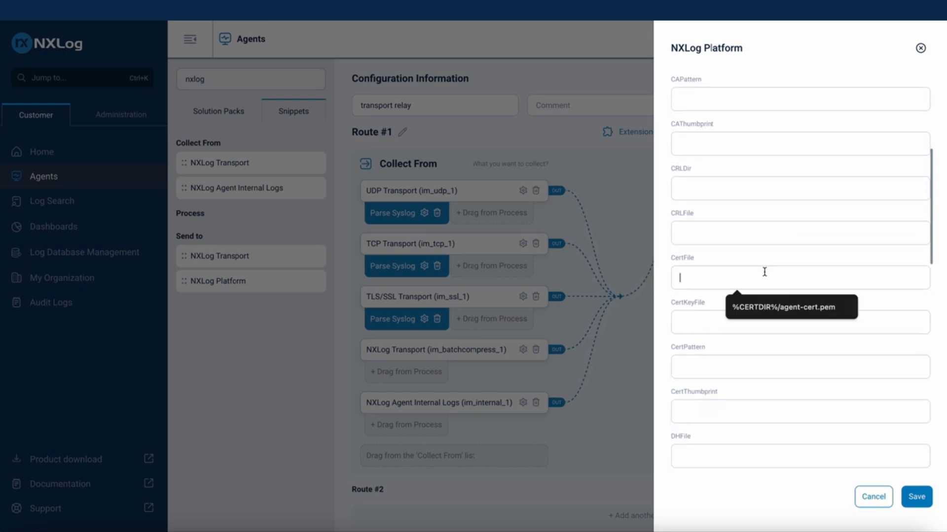
pyautogui.click(763, 307)
pyautogui.click(761, 321)
pyautogui.click(763, 352)
# Set UseSSL to TRUE for the NXLog Platform destination and save its settings
pyautogui.click(748, 396)
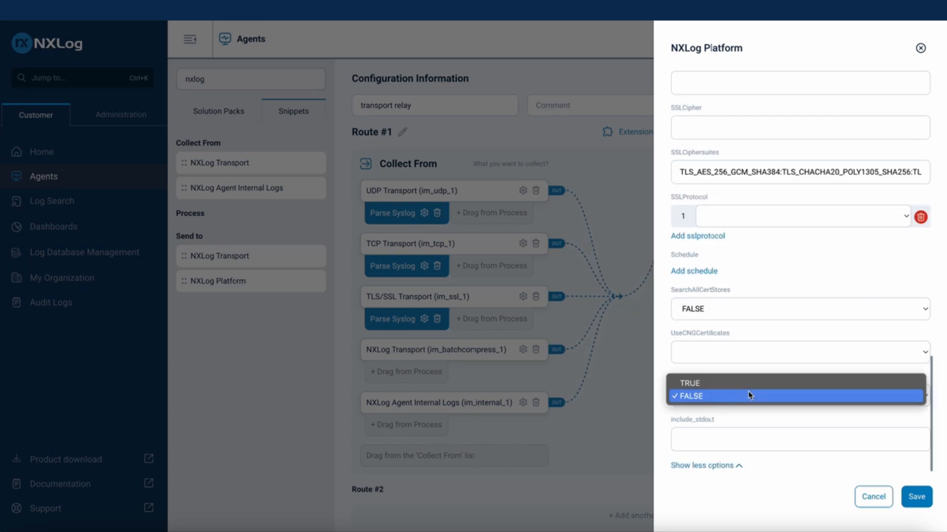
pyautogui.click(750, 382)
pyautogui.click(916, 497)
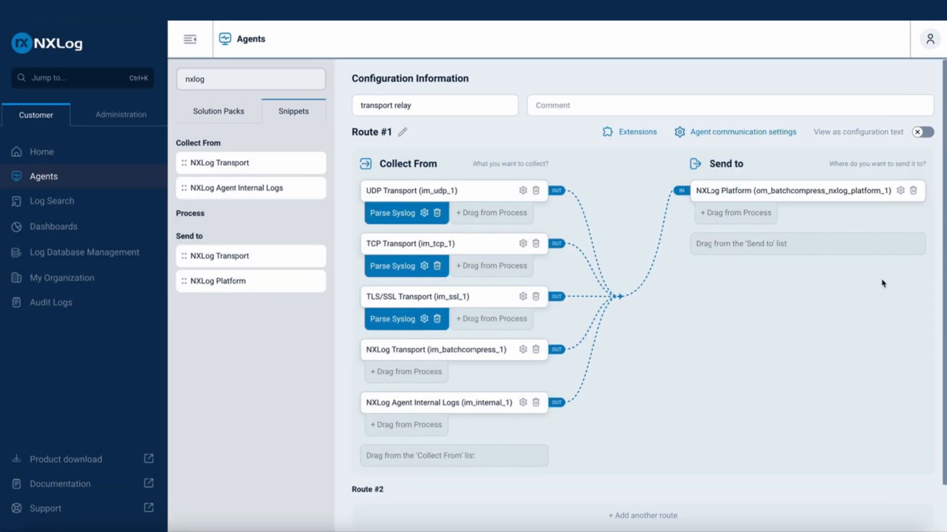
# Review the whole transport relay template as configuration text and save the configuration
pyautogui.click(920, 135)
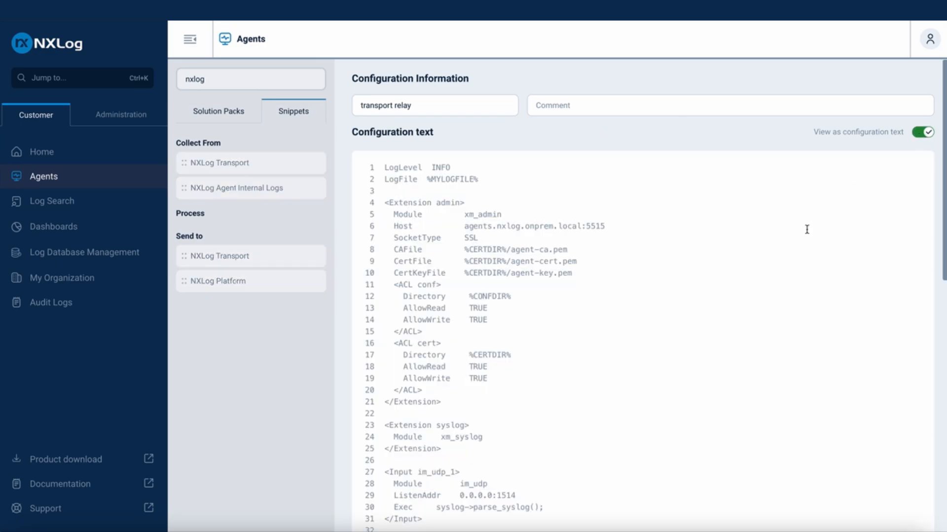
pyautogui.scroll(-3, 783, 297)
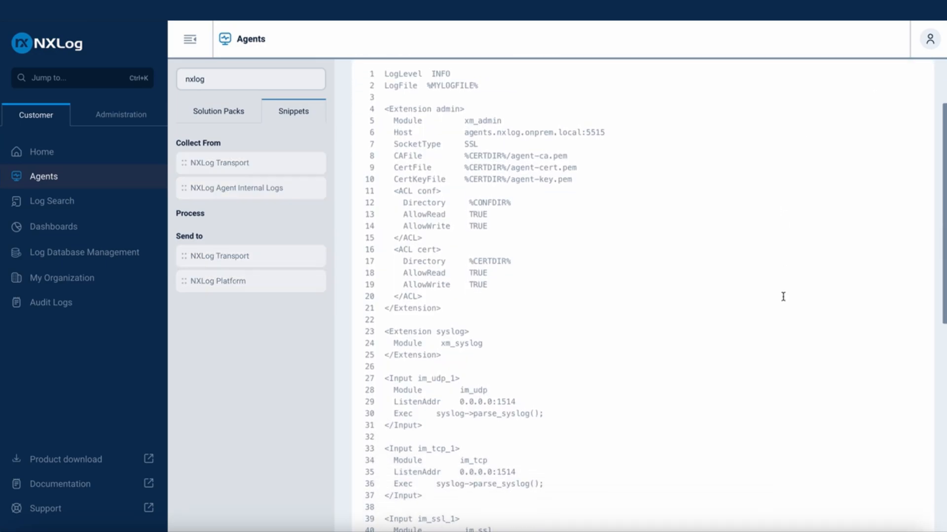
pyautogui.scroll(-5, 783, 296)
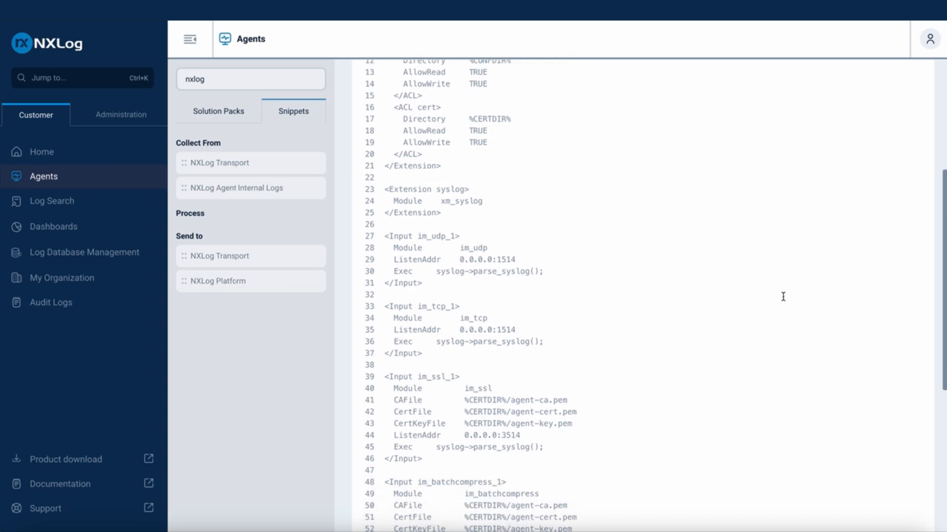
pyautogui.scroll(-5, 783, 296)
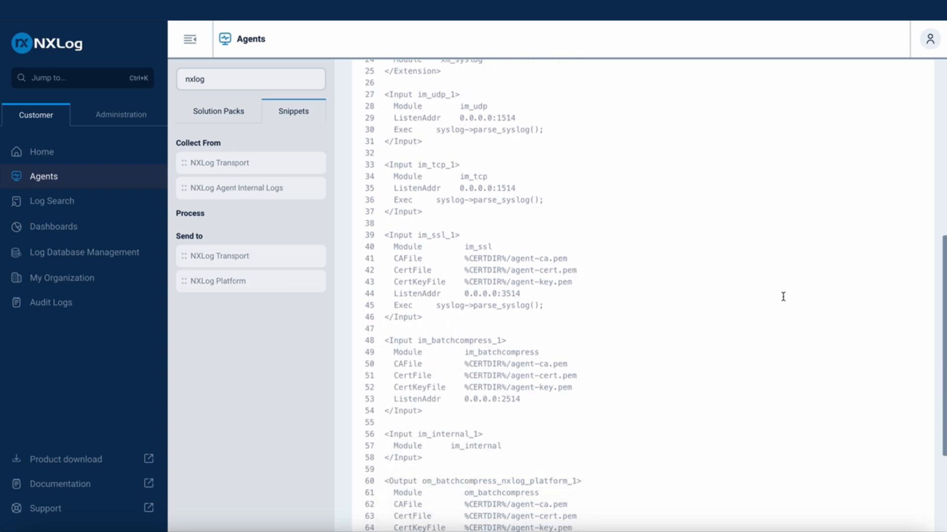
pyautogui.scroll(-2, 799, 284)
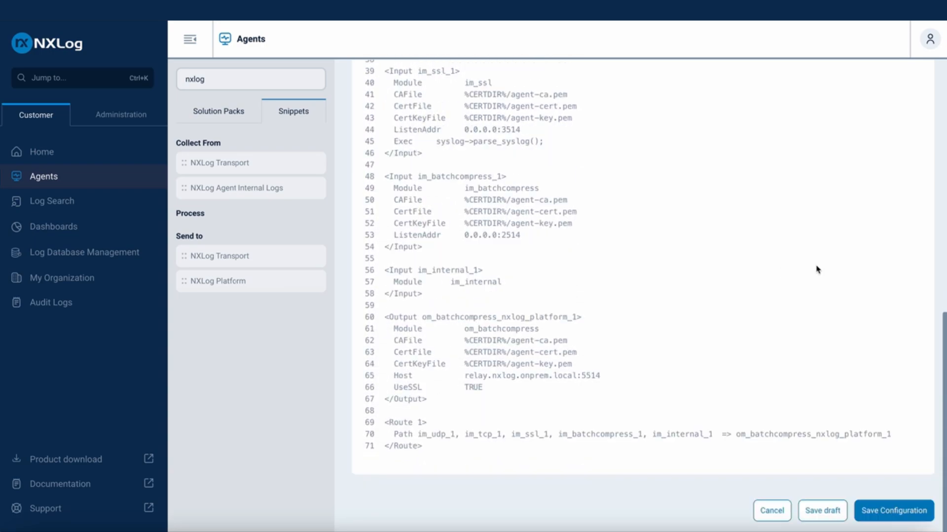
pyautogui.click(891, 513)
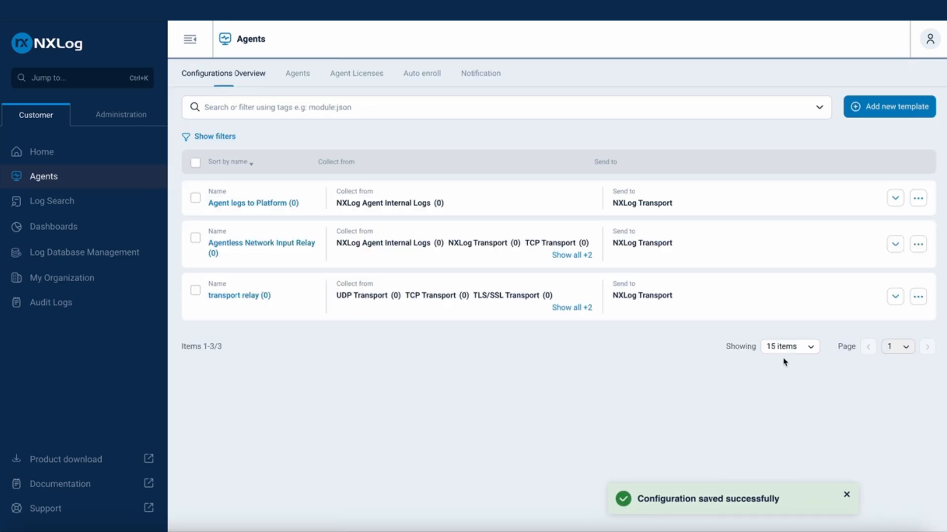
# Go to the enrolled agents and assign the transport relay template to the nxp-onprem-local agent
pyautogui.click(50, 184)
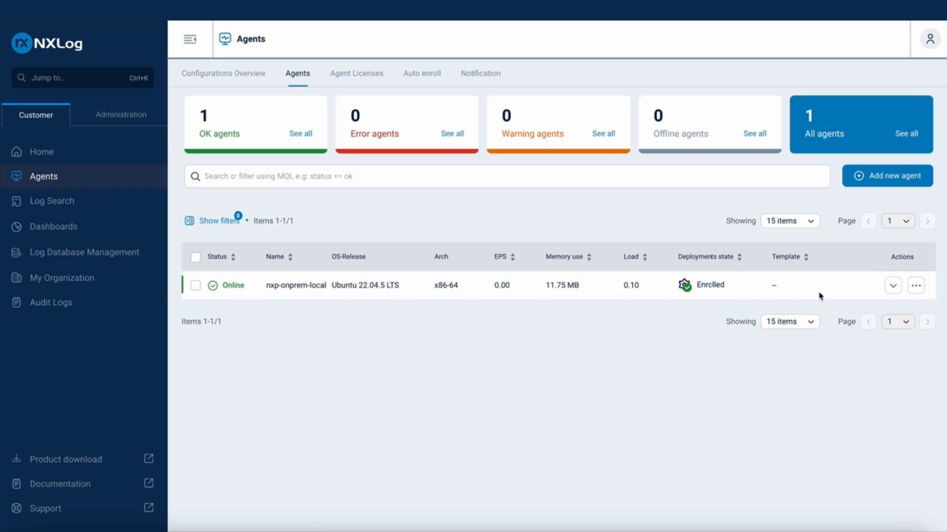
pyautogui.click(916, 285)
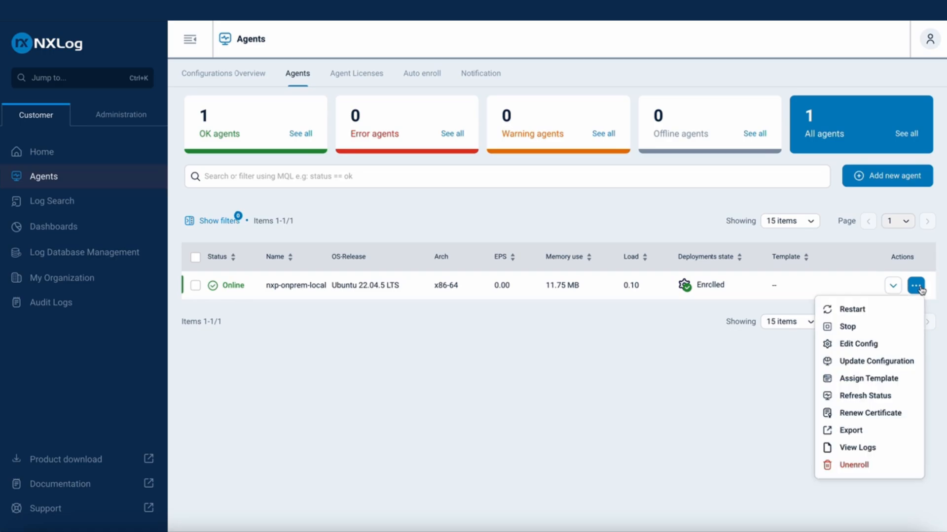
pyautogui.click(865, 379)
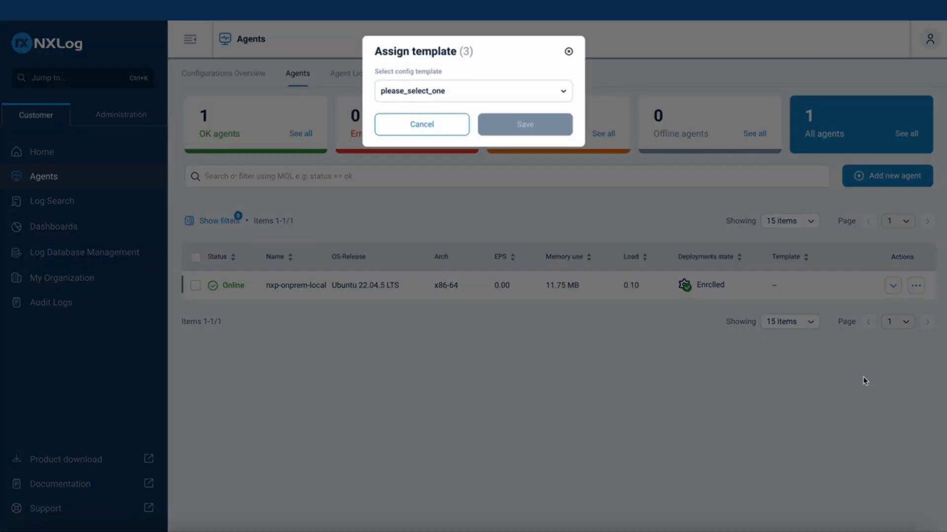
pyautogui.click(492, 91)
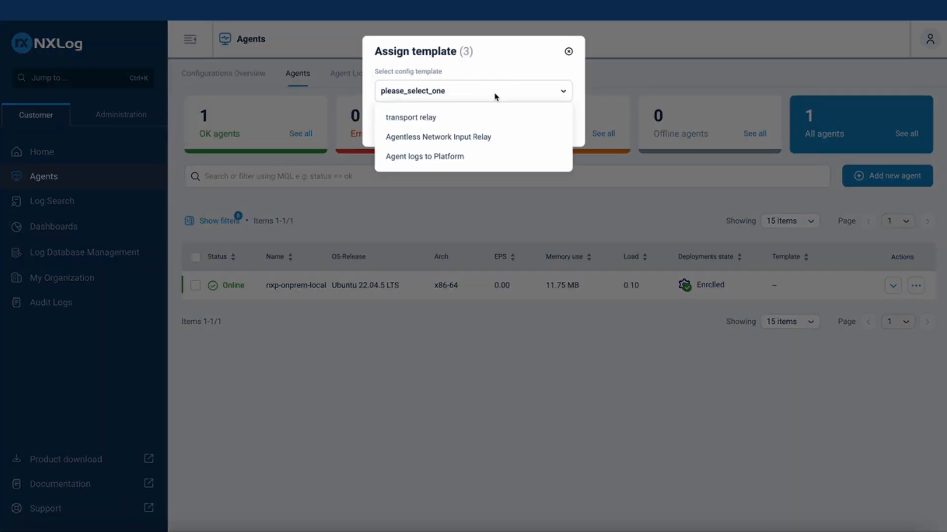
pyautogui.click(473, 117)
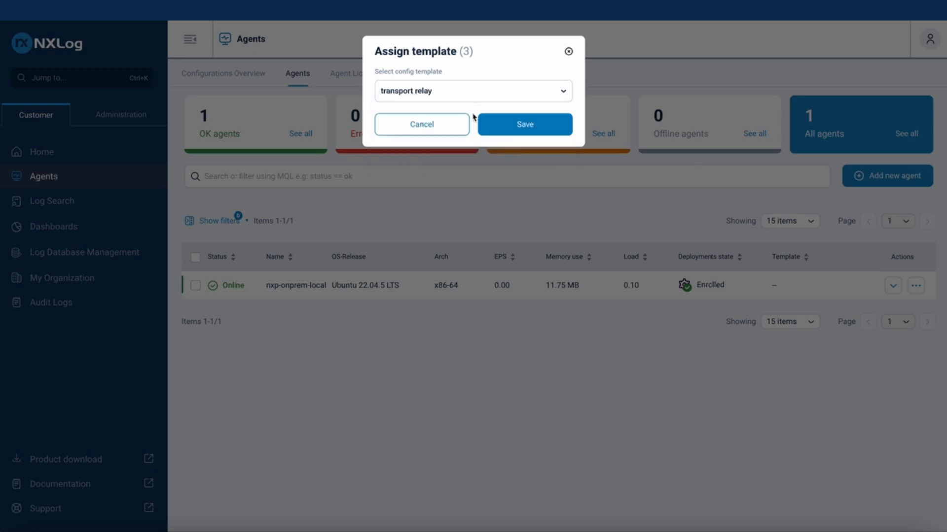
pyautogui.click(528, 124)
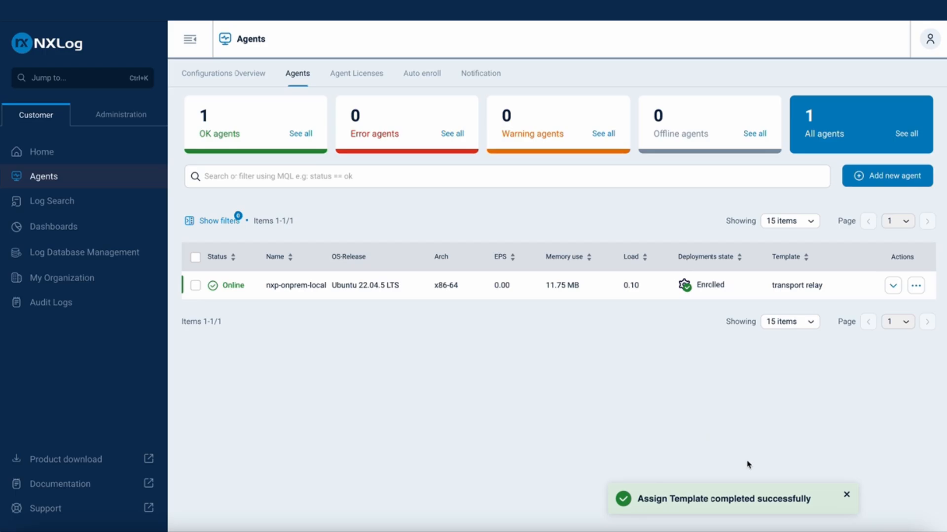
# View the complete logs of the nxp-onprem-local agent and examine the newest entries on the configuration reload and connections
pyautogui.click(915, 286)
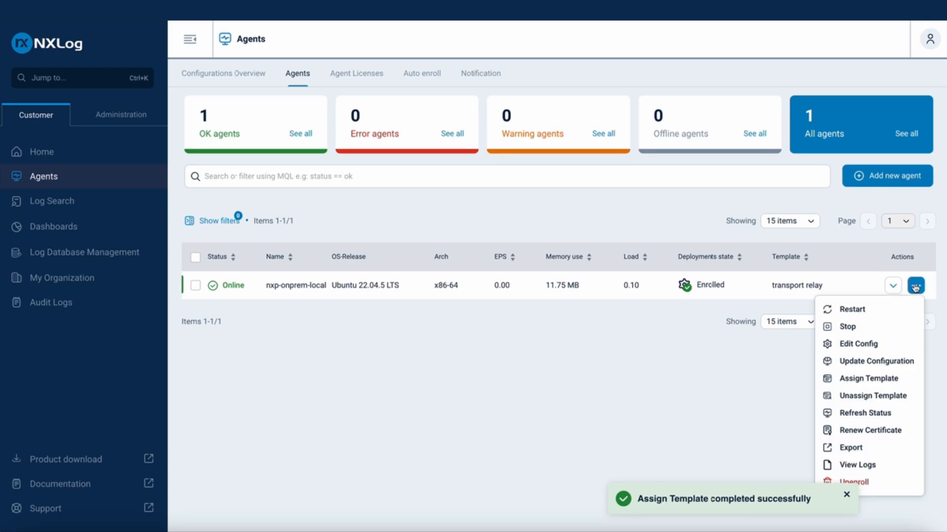
pyautogui.click(863, 467)
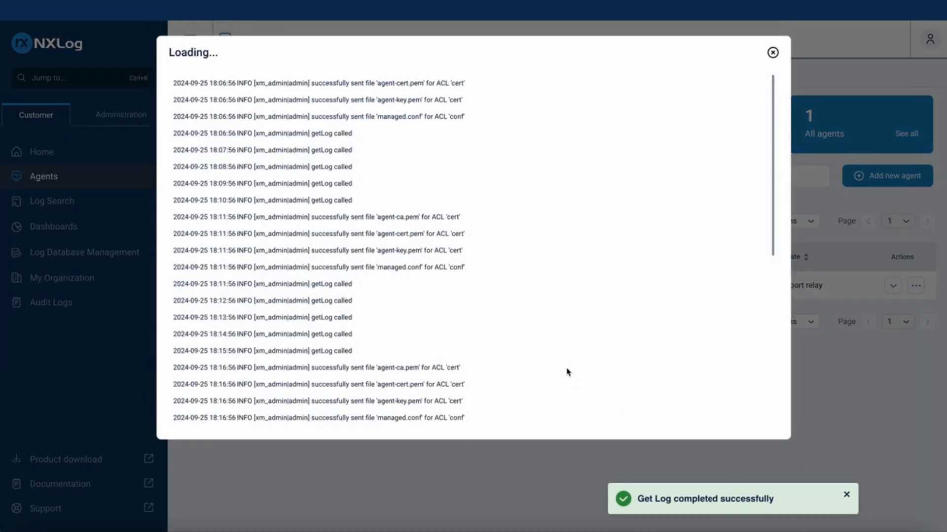
pyautogui.scroll(-7, 586, 324)
pyautogui.scroll(-1, 475, 399)
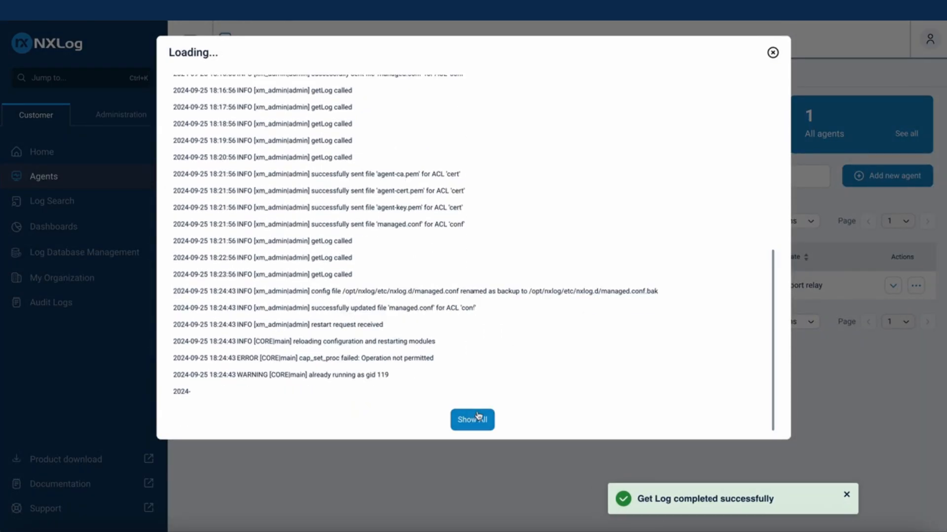
pyautogui.click(478, 419)
pyautogui.scroll(-5, 476, 374)
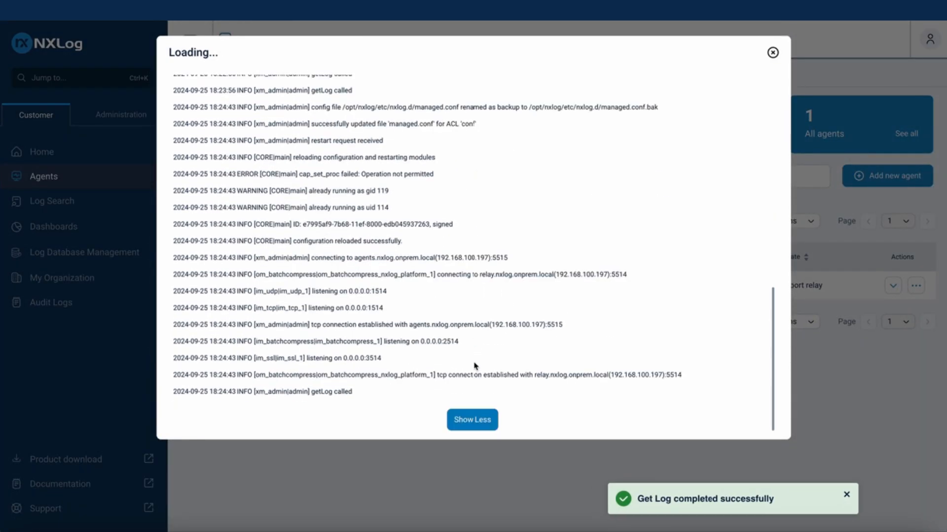